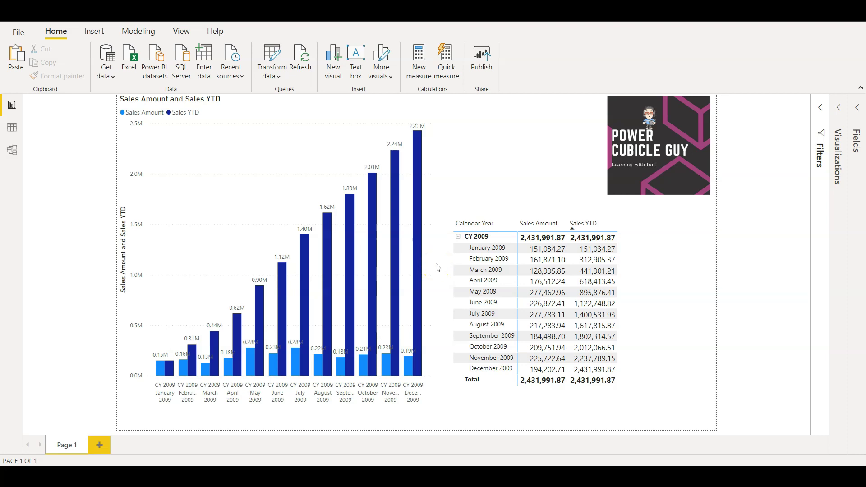
- Review the 2009 Sales Amount and Sales YTD chart and matrix on the report
{"action": "left_click", "coordinate": [439, 264]}
{"action": "left_click", "coordinate": [439, 265]}
- Confirm in Calculator that 151,034.27 + 161,871.10 = 312,905.37, then minimize it
{"action": "key", "text": "XF86Calculator"}
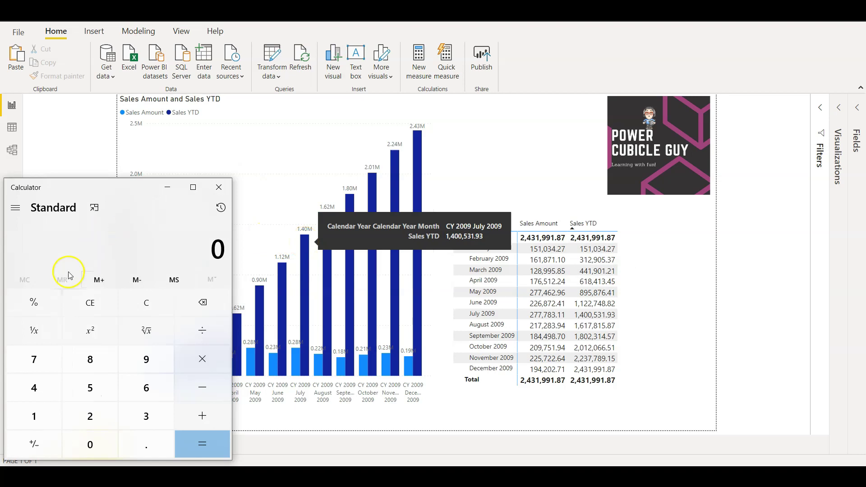
{"action": "type", "text": "151"}
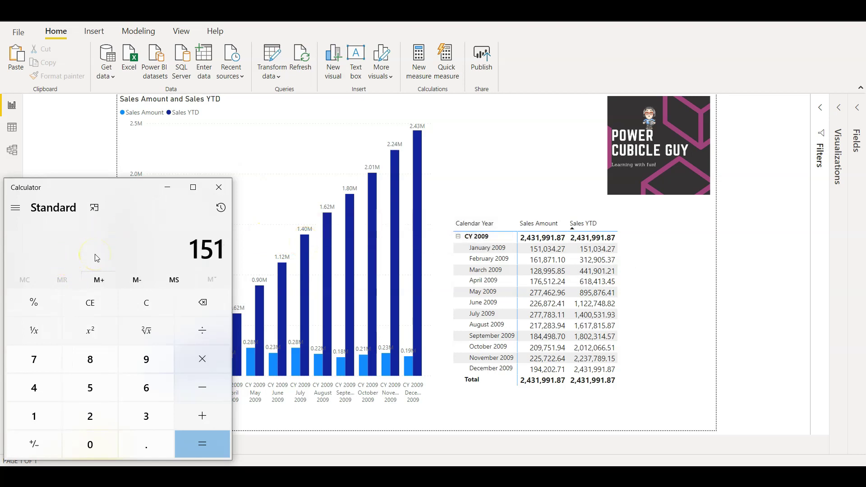
{"action": "type", "text": ",034"}
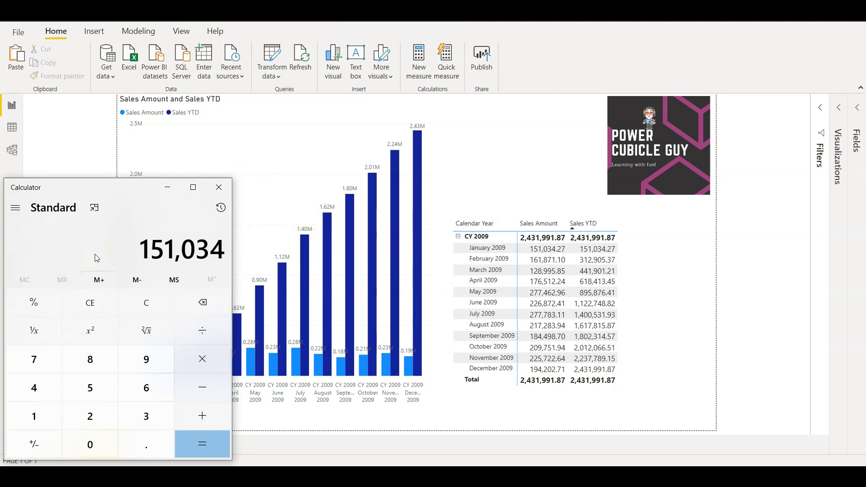
{"action": "type", "text": ".27"}
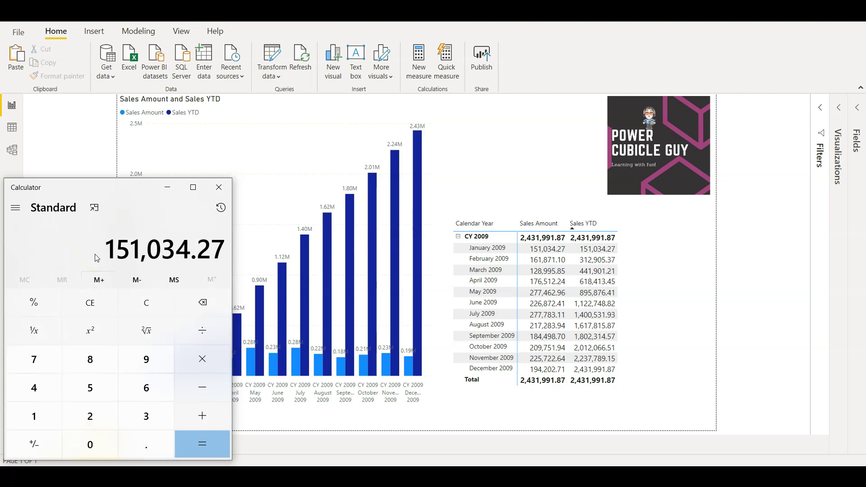
{"action": "key", "text": "plus"}
{"action": "type", "text": "161,87"}
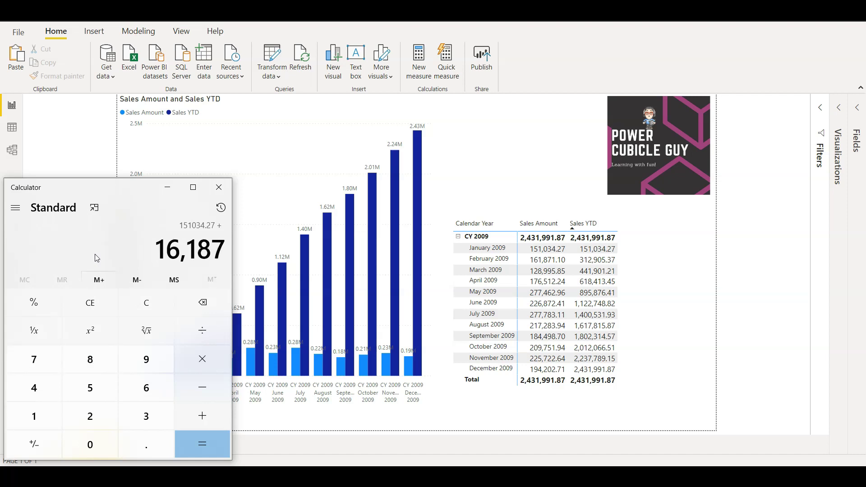
{"action": "type", "text": "1.1"}
{"action": "key", "text": "Return"}
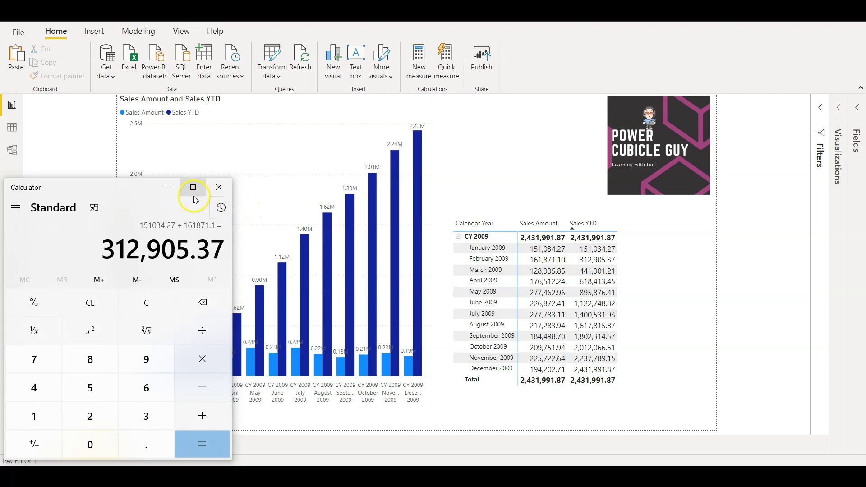
{"action": "left_click", "coordinate": [167, 188]}
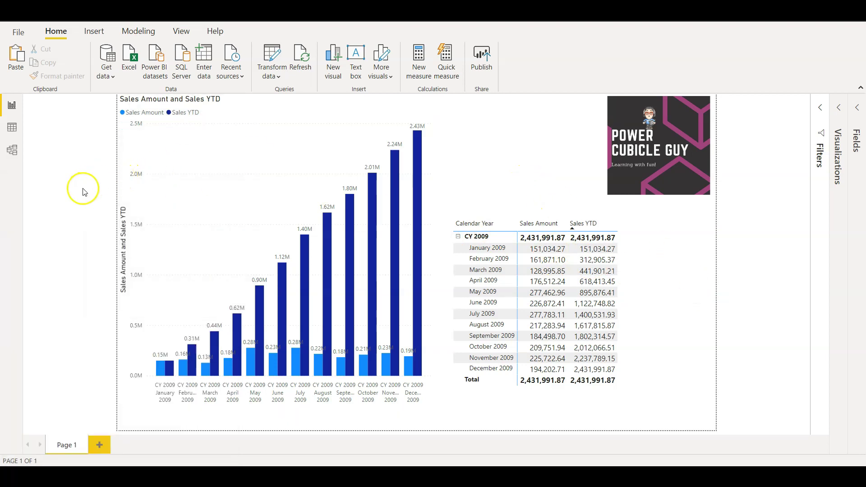
- Select the monthly sales matrix and expand the Date table in the Fields pane
{"action": "left_click", "coordinate": [670, 310]}
{"action": "mouse_move", "coordinate": [595, 271]}
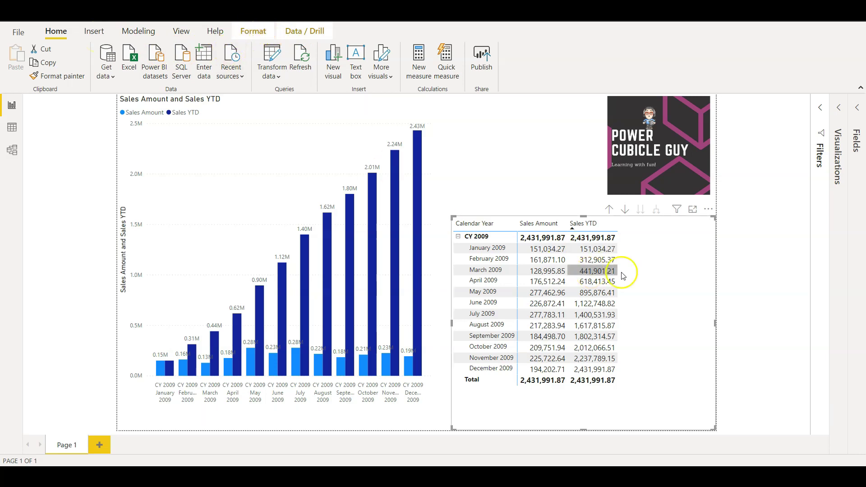
{"action": "left_click", "coordinate": [856, 122]}
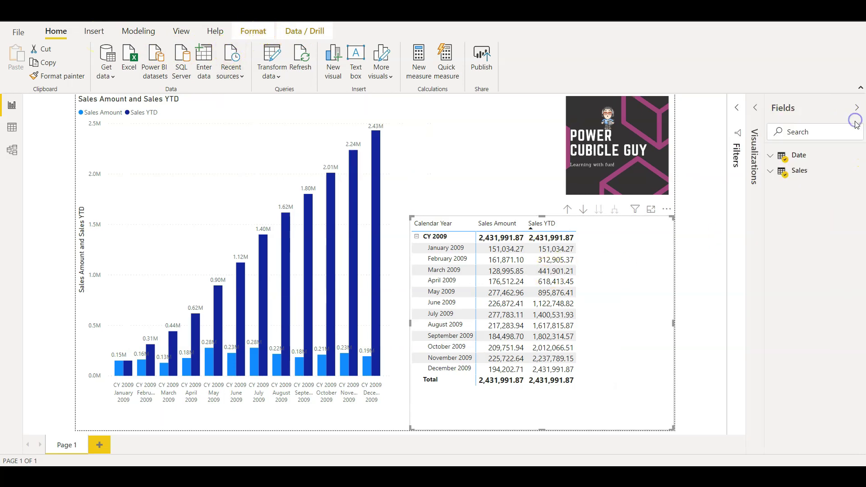
{"action": "left_click", "coordinate": [807, 158]}
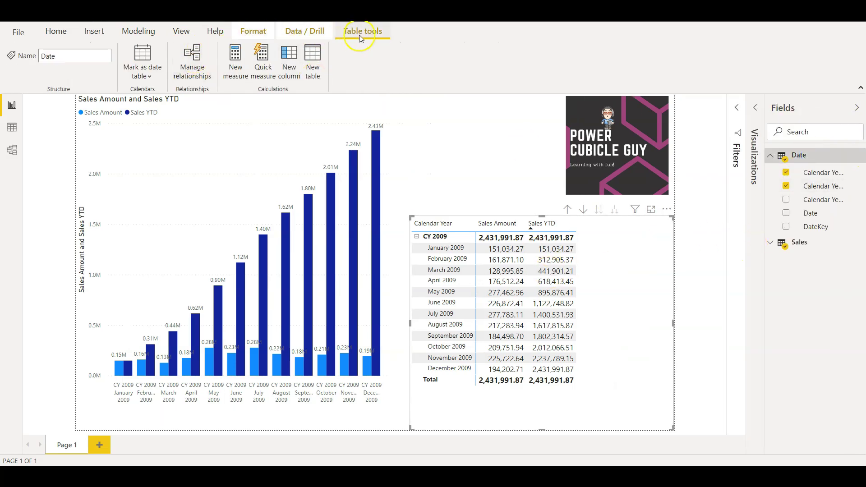
- Mark the Date table as a date table keyed on its Date column
{"action": "left_click", "coordinate": [143, 77]}
{"action": "left_click", "coordinate": [156, 100]}
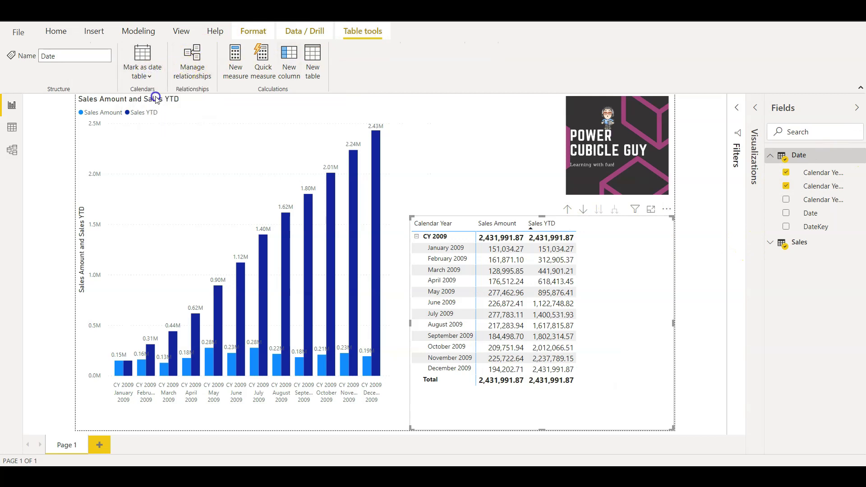
{"action": "left_click", "coordinate": [407, 227]}
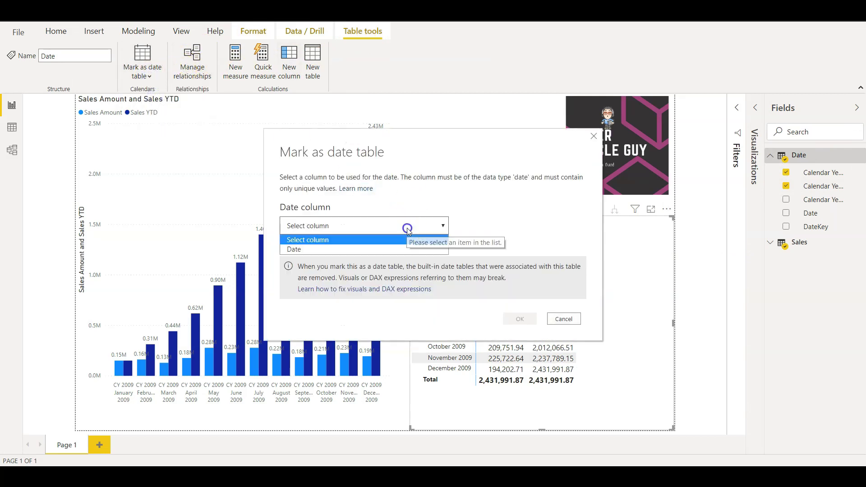
{"action": "left_click", "coordinate": [377, 249]}
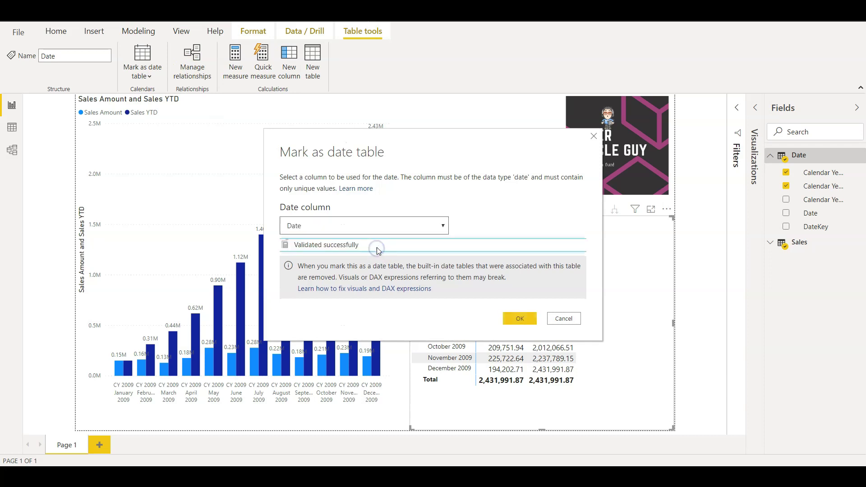
{"action": "left_click", "coordinate": [522, 321]}
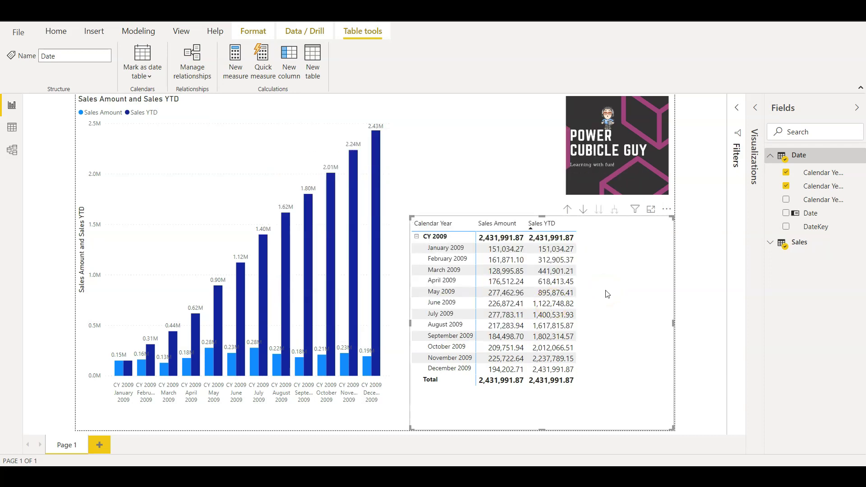
{"action": "left_click", "coordinate": [589, 337]}
{"action": "left_click", "coordinate": [638, 331]}
- Inspect the Sales Order Date to Date many-to-one relationship in Model view
{"action": "left_click", "coordinate": [12, 152]}
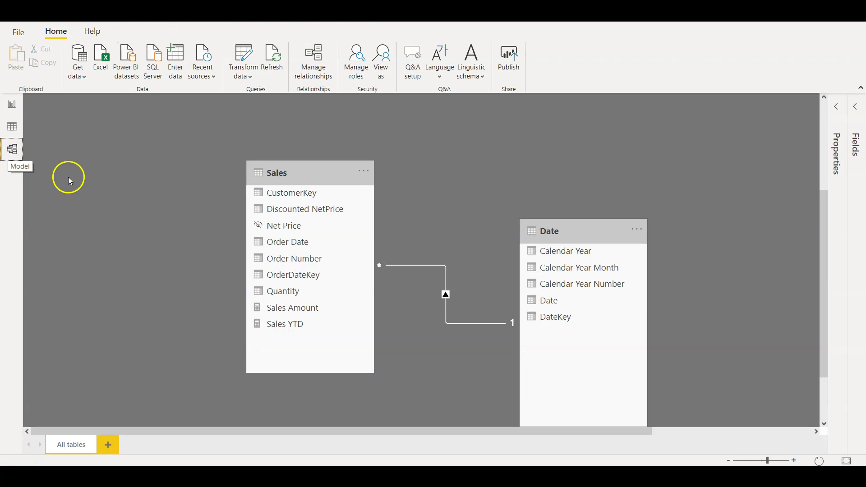
{"action": "left_click", "coordinate": [456, 323]}
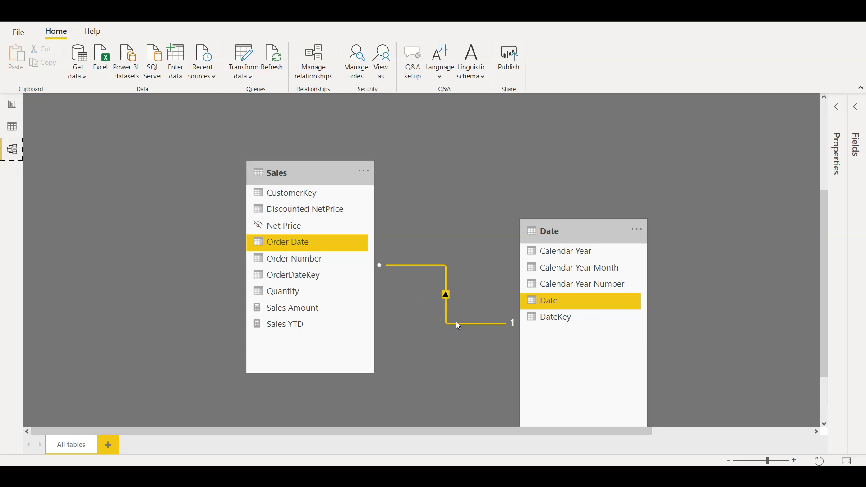
{"action": "left_click", "coordinate": [449, 347]}
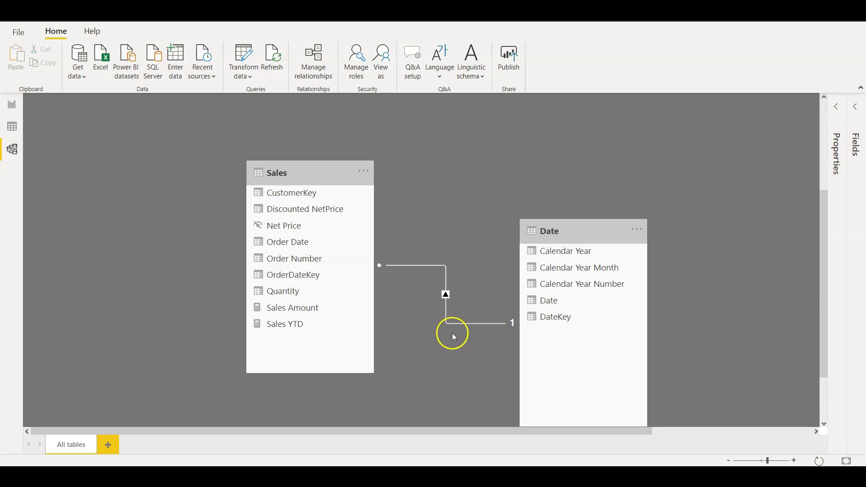
{"action": "scroll", "coordinate": [203, 191], "scroll_direction": "down", "scroll_amount": 1}
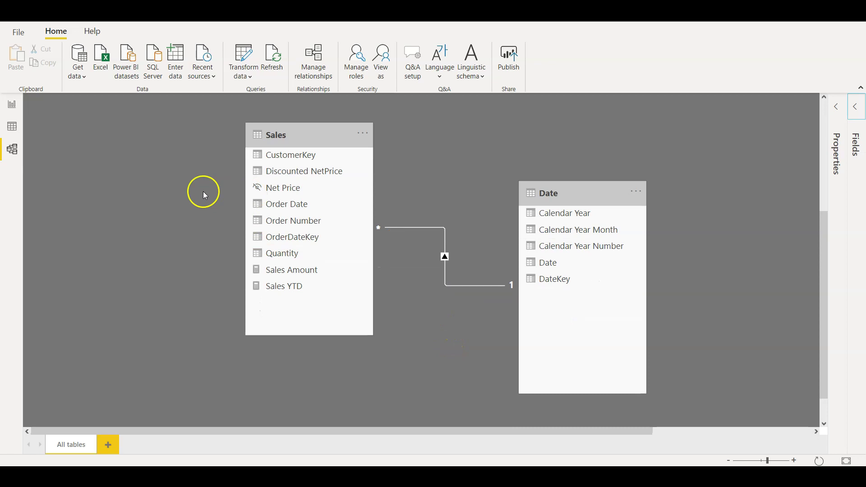
- Back on the report, unmark the Date table as a date table
{"action": "left_click", "coordinate": [12, 103]}
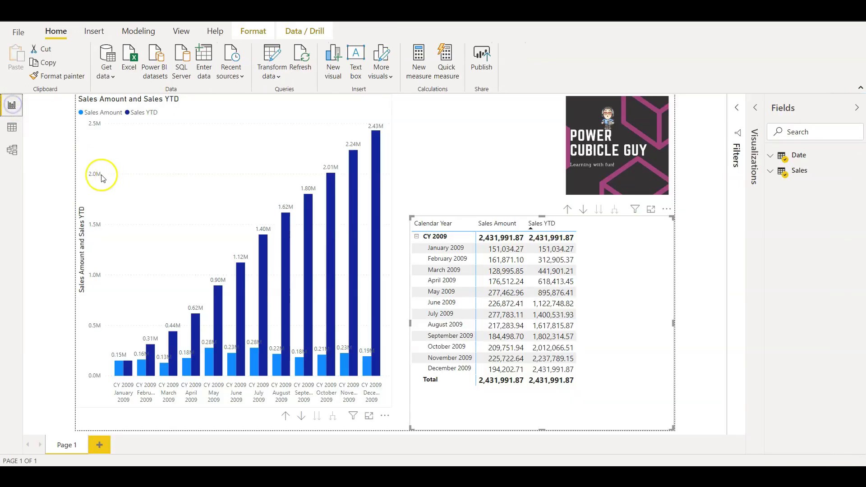
{"action": "left_click", "coordinate": [809, 155]}
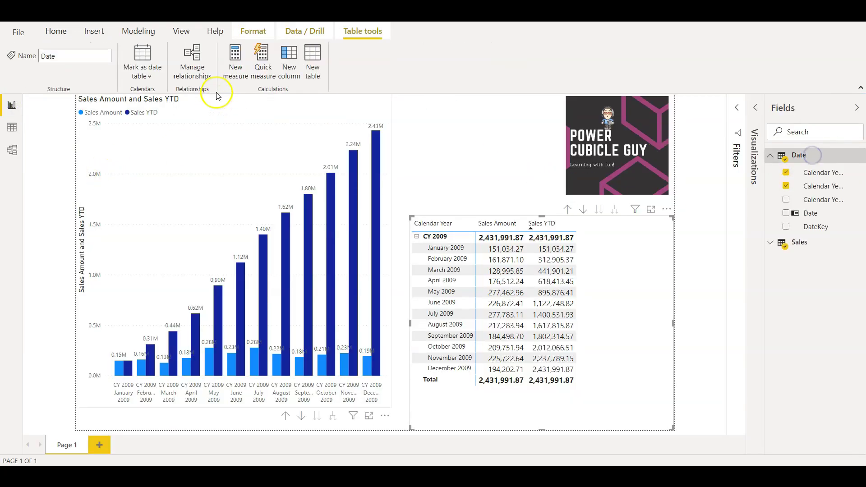
{"action": "left_click", "coordinate": [143, 68]}
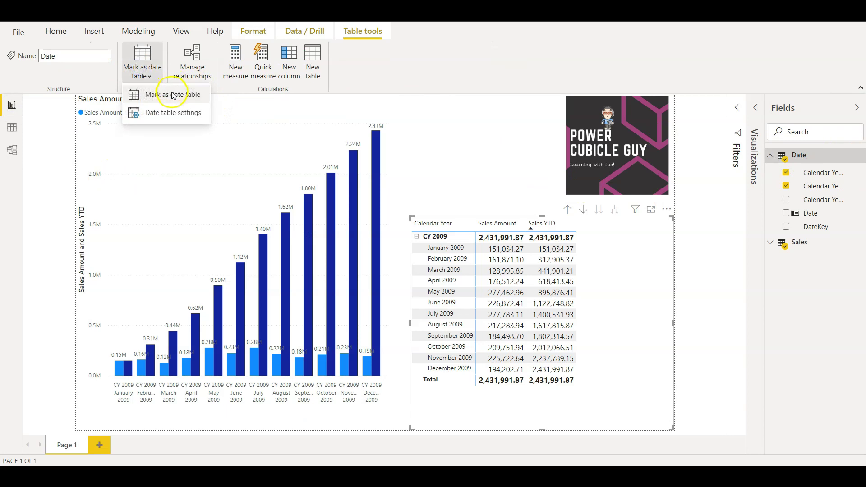
{"action": "left_click", "coordinate": [172, 92]}
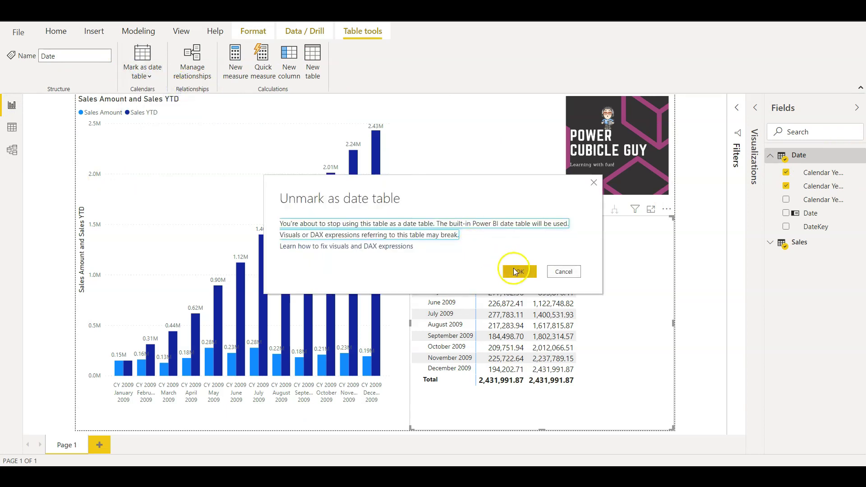
{"action": "left_click", "coordinate": [516, 272]}
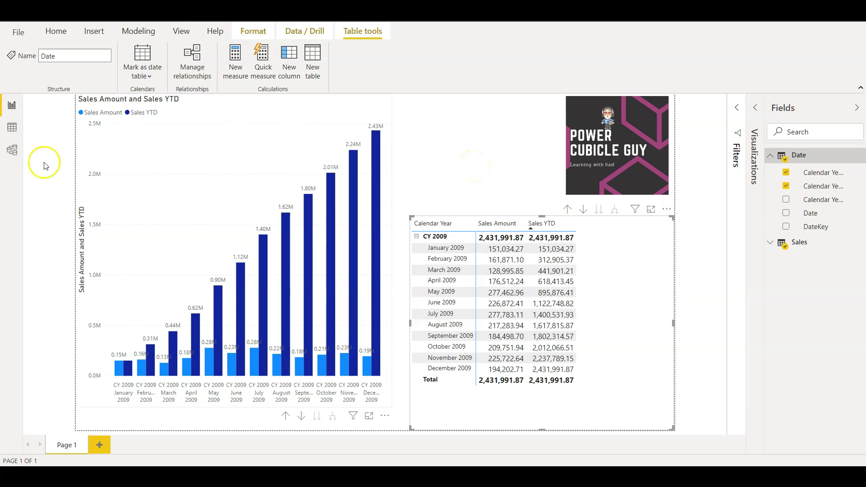
- Edit the Sales–Date relationship to join Sales OrderDateKey to Date DateKey
{"action": "left_click", "coordinate": [12, 150]}
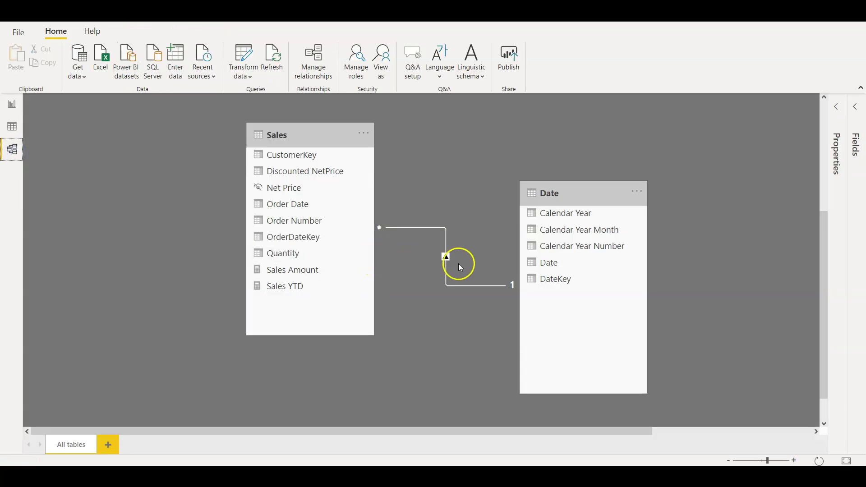
{"action": "double_click", "coordinate": [452, 285]}
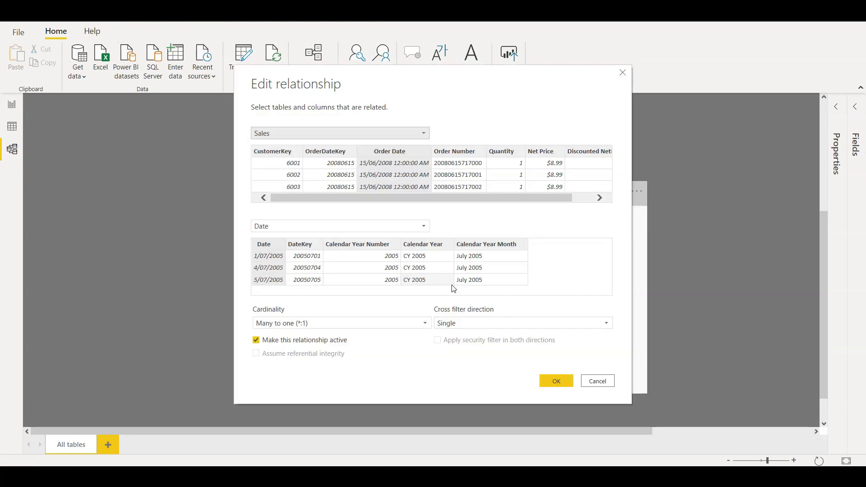
{"action": "left_click", "coordinate": [301, 245]}
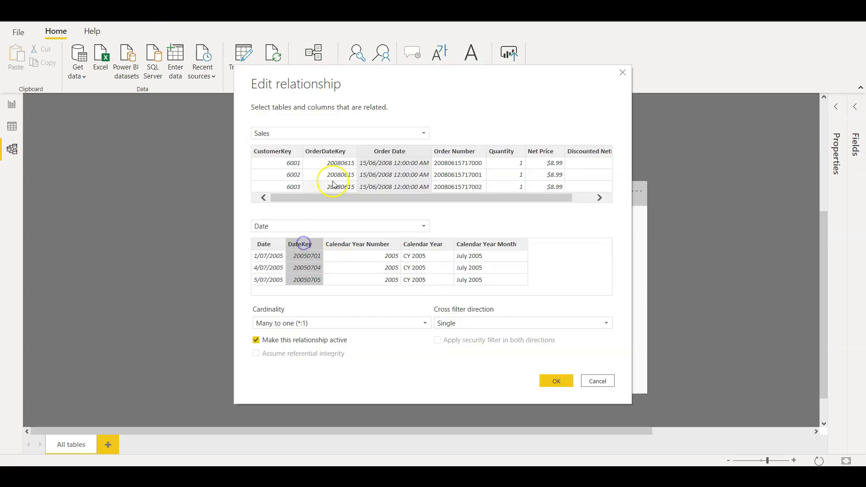
{"action": "left_click", "coordinate": [334, 152]}
{"action": "left_click", "coordinate": [303, 267]}
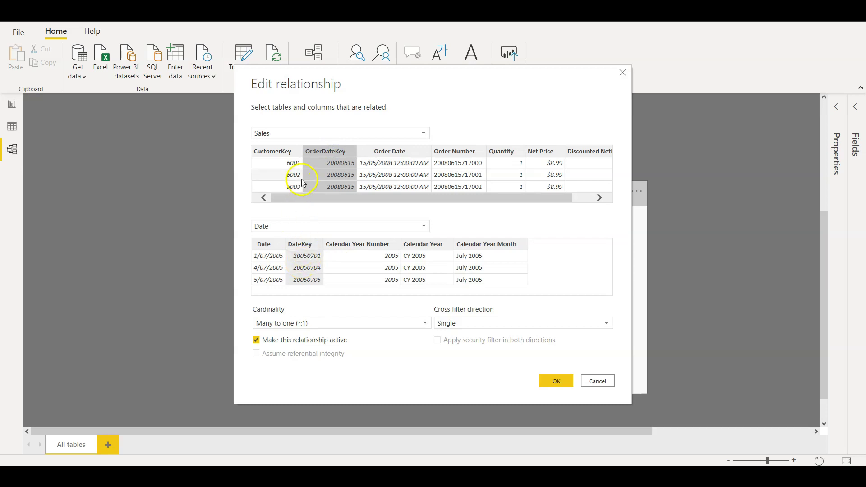
{"action": "left_click", "coordinate": [338, 156]}
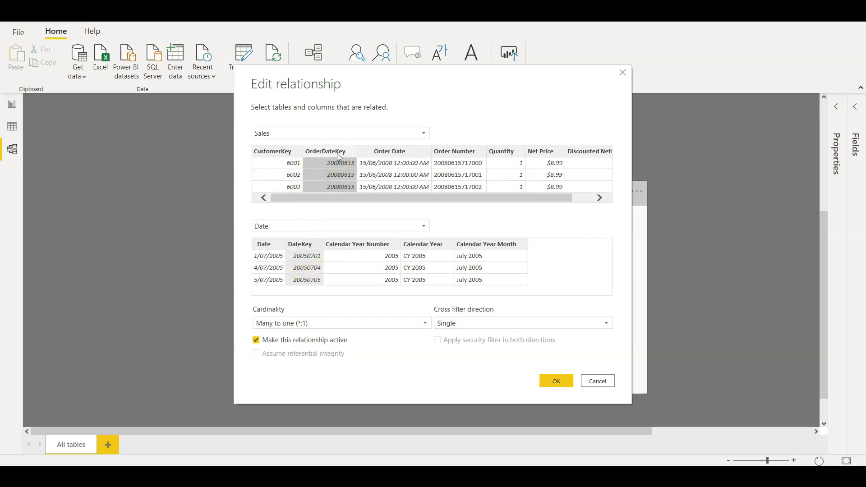
{"action": "left_click", "coordinate": [302, 274]}
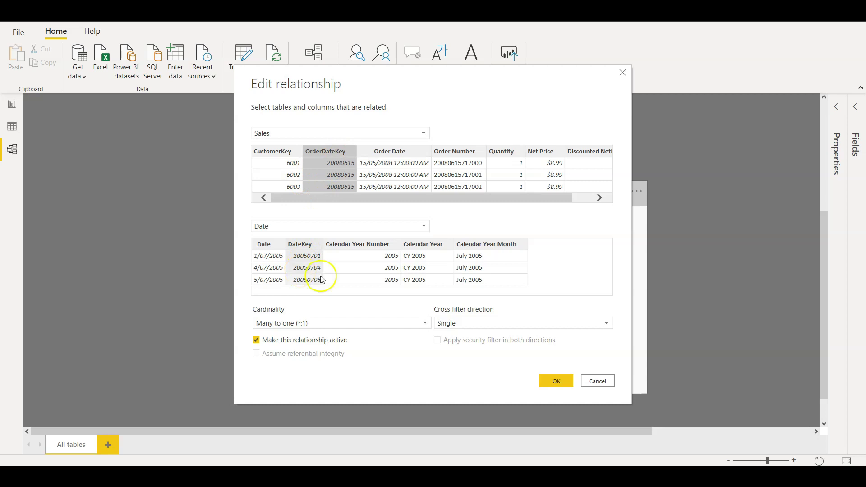
{"action": "left_click", "coordinate": [554, 381]}
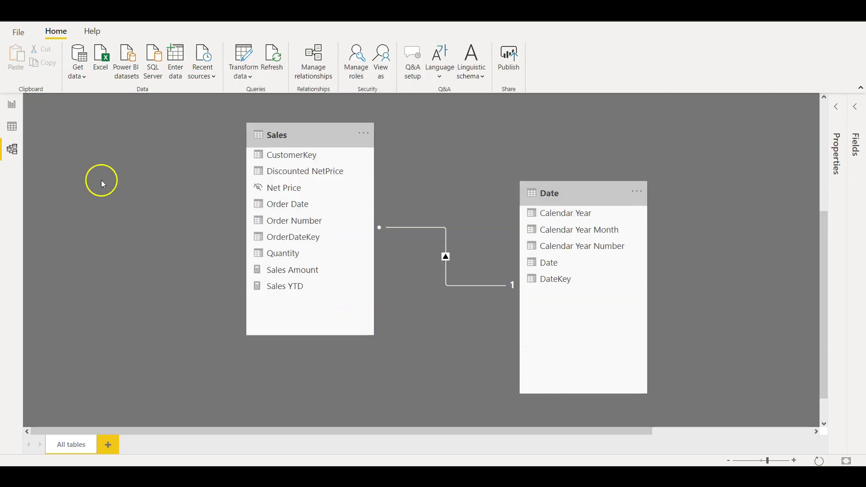
- Return to the report and expand the Sales table's fields
{"action": "left_click", "coordinate": [12, 105]}
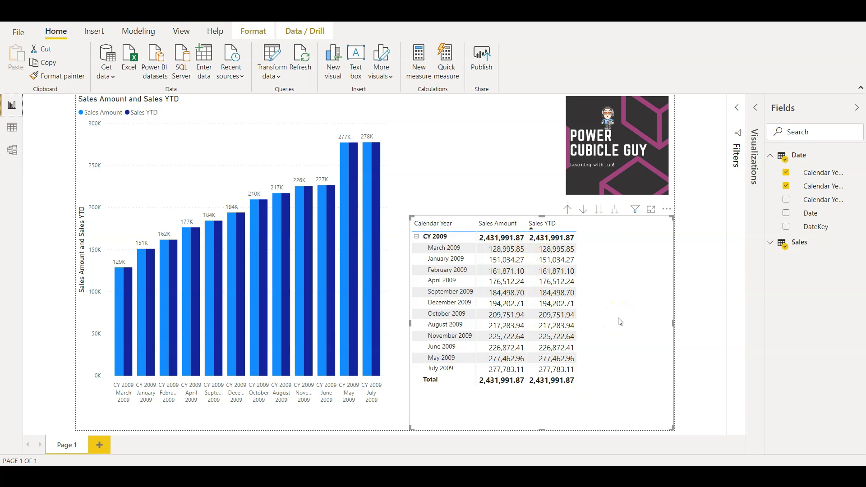
{"action": "left_click", "coordinate": [771, 244]}
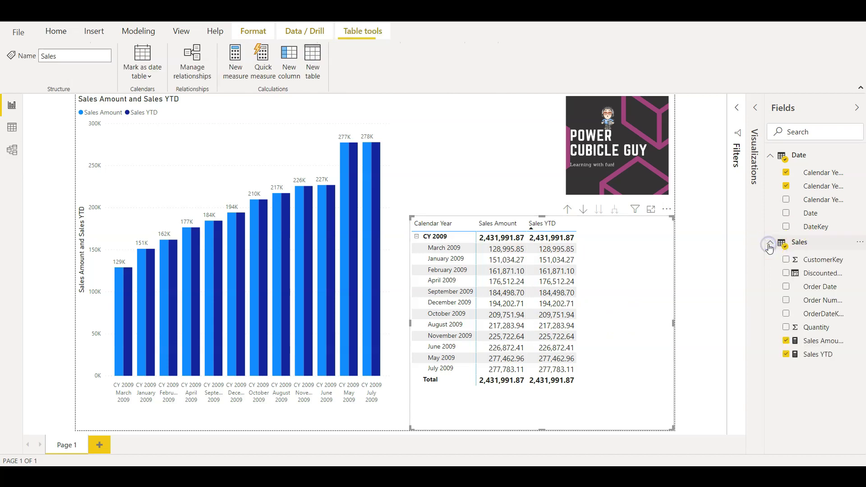
- View the full five-line Sales YTD formula using DATESYTD in the formula bar
{"action": "left_click", "coordinate": [824, 355]}
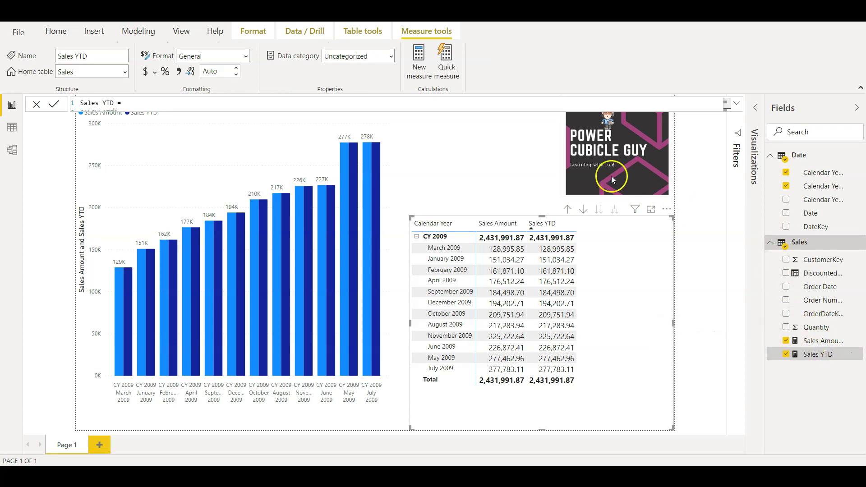
{"action": "left_click", "coordinate": [739, 103]}
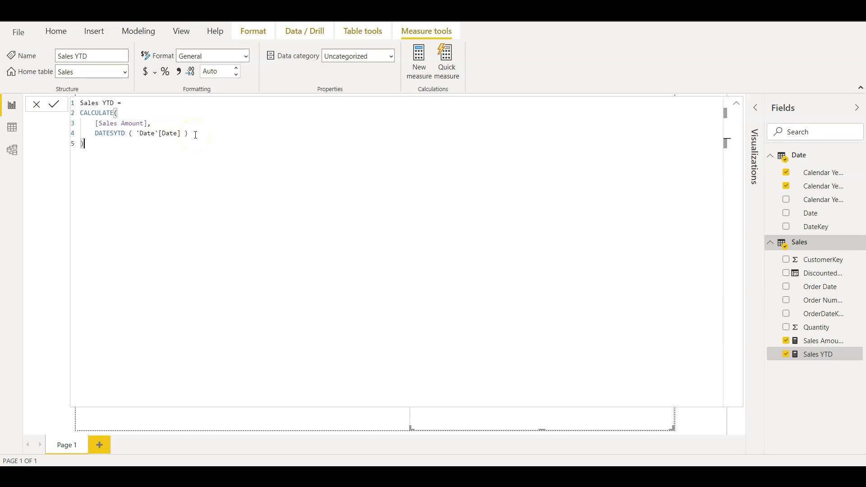
{"action": "left_click", "coordinate": [737, 102]}
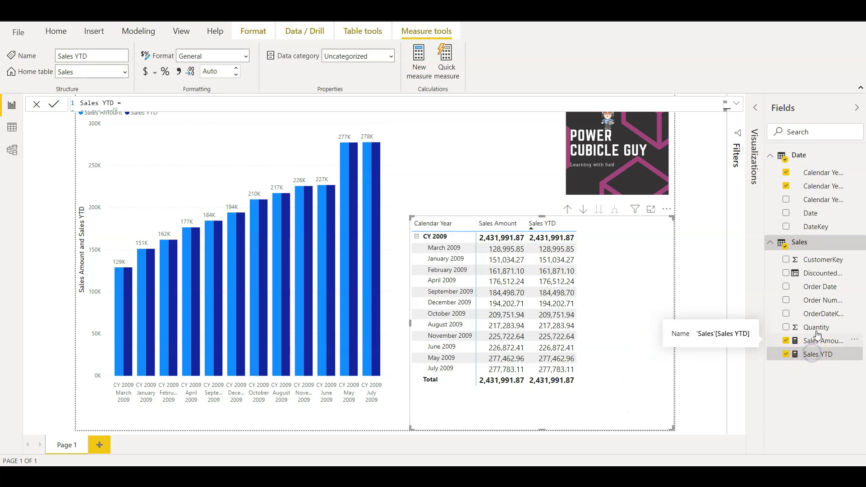
- Add REMOVEFILTERS('Date') as a new CALCULATE argument in Sales YTD and commit
{"action": "left_click", "coordinate": [736, 102]}
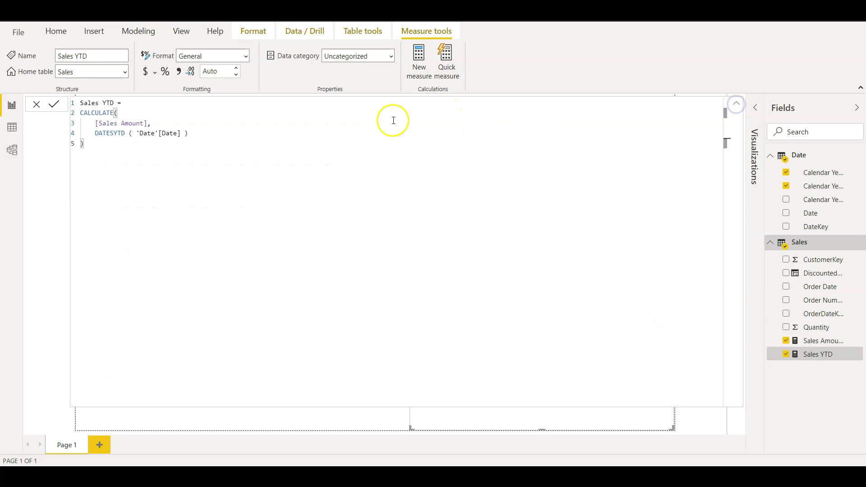
{"action": "left_click", "coordinate": [212, 130]}
{"action": "type", "text": ","}
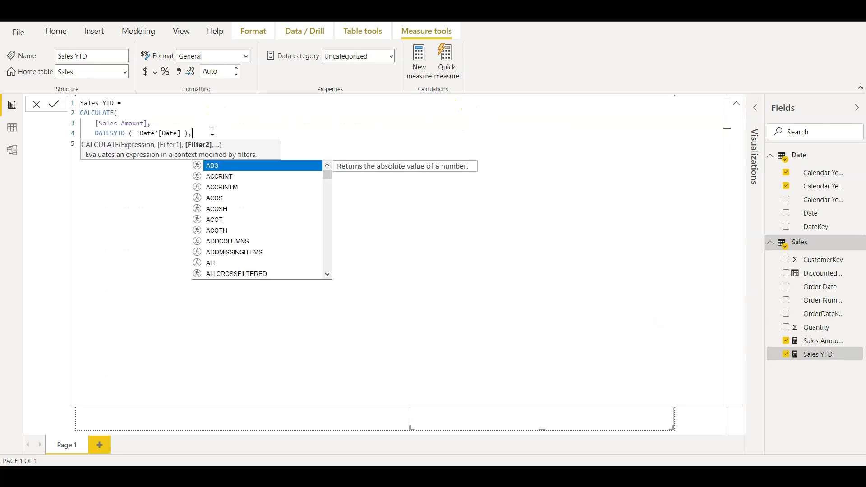
{"action": "type", "text": "ABS("}
{"action": "key", "text": "shift+Return"}
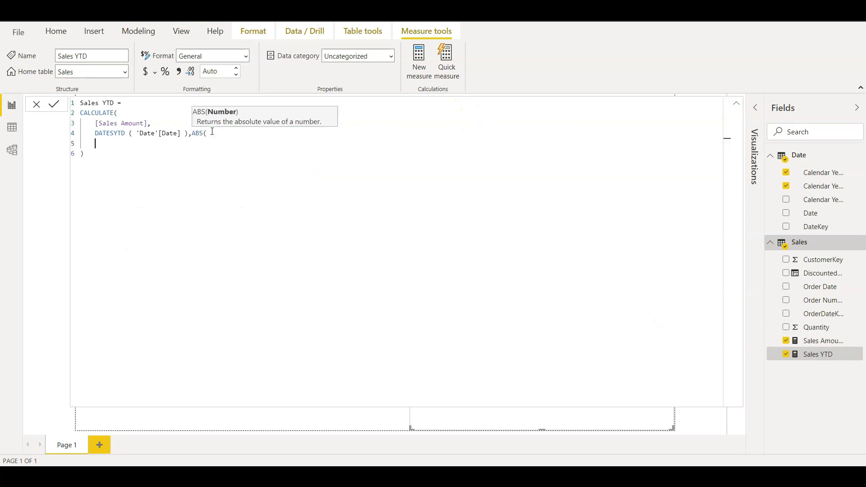
{"action": "type", "text": "e"}
{"action": "key", "text": "BackSpace"}
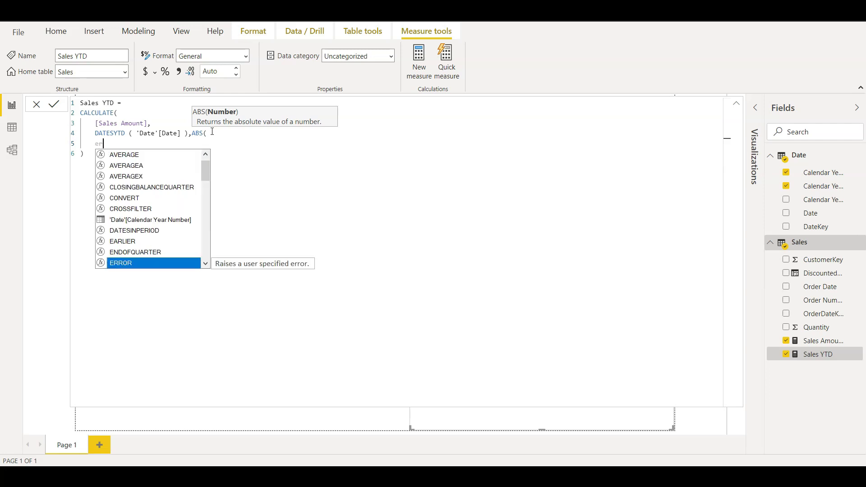
{"action": "type", "text": "remove"}
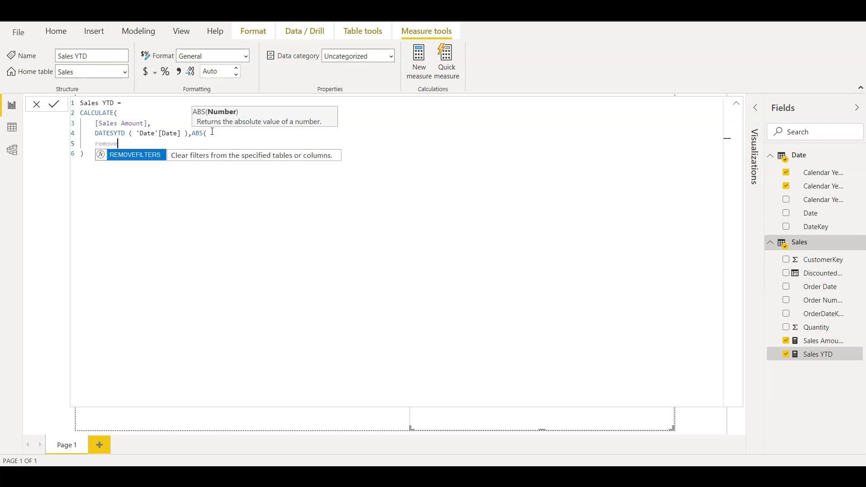
{"action": "key", "text": "Tab"}
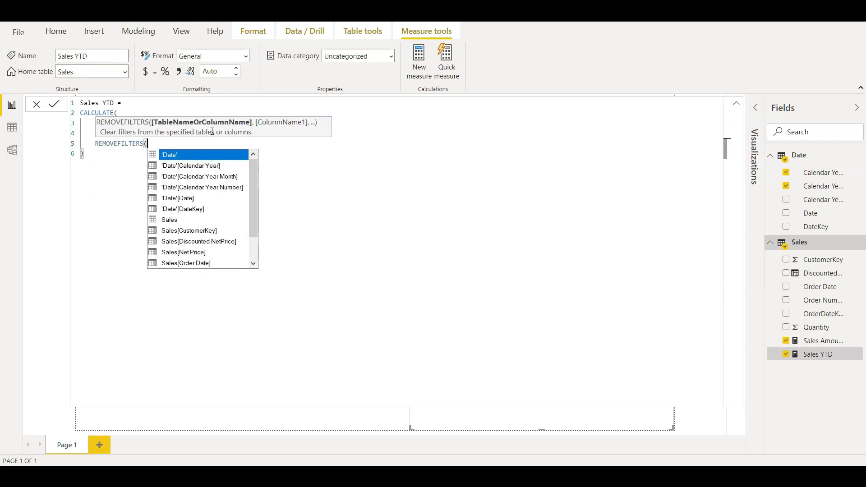
{"action": "key", "text": "Tab"}
{"action": "type", "text": ")"}
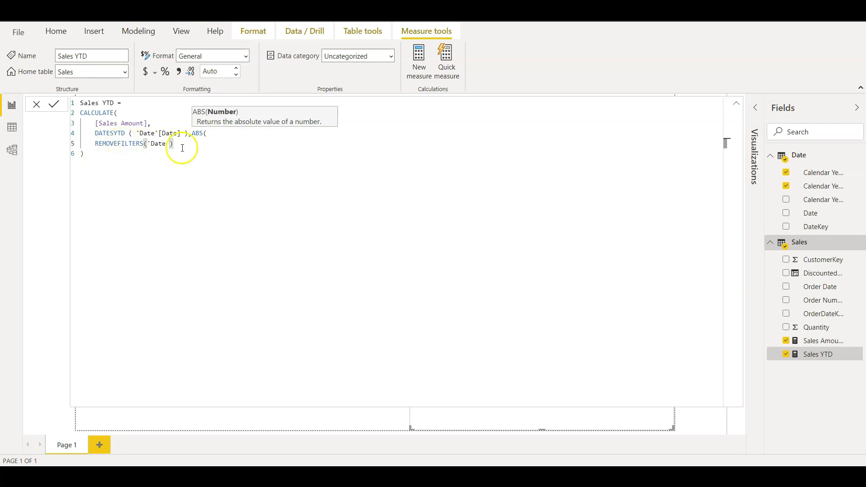
{"action": "left_click", "coordinate": [57, 106]}
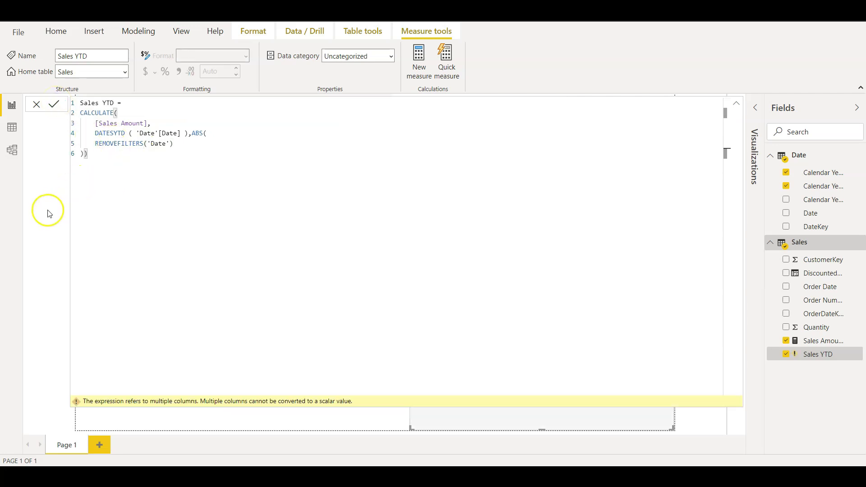
- Remove the stray ABS( and extra closing parenthesis so the measure commits cleanly
{"action": "left_click", "coordinate": [134, 152]}
{"action": "double_click", "coordinate": [198, 135]}
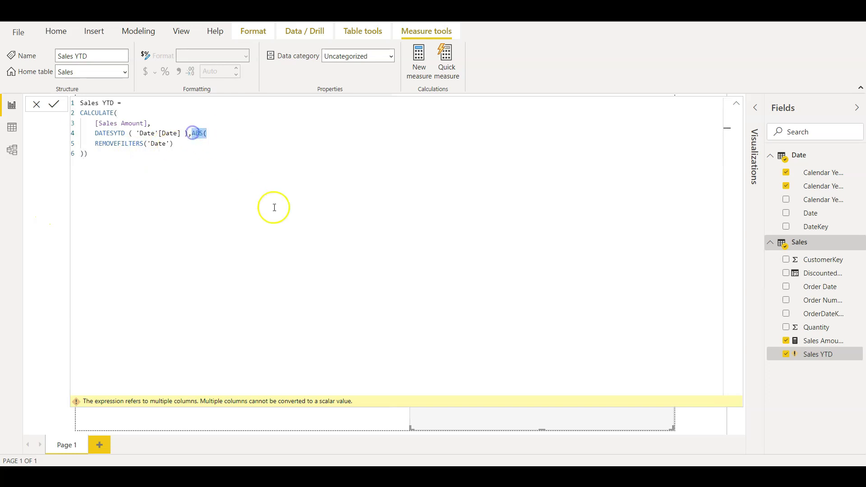
{"action": "key", "text": "BackSpace"}
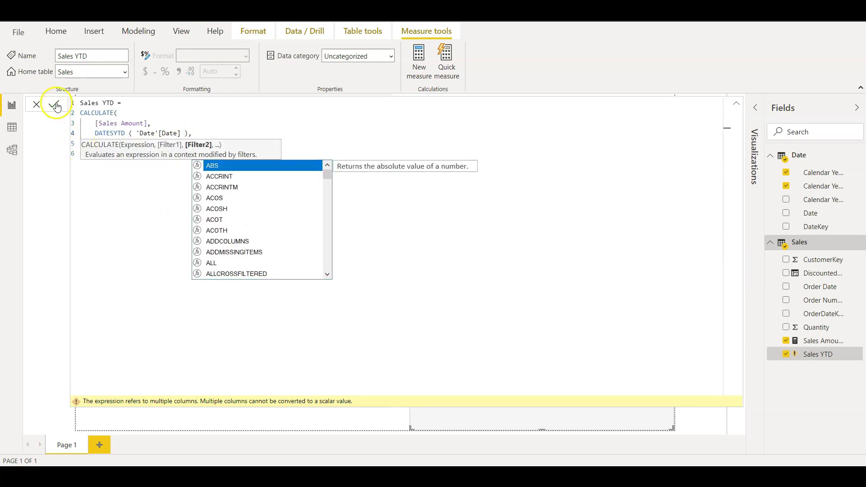
{"action": "left_click", "coordinate": [53, 104]}
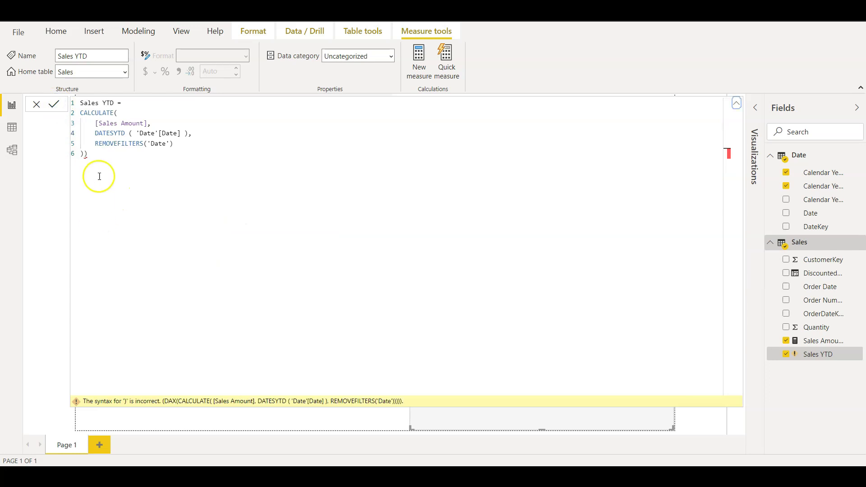
{"action": "left_click", "coordinate": [95, 153]}
{"action": "key", "text": "BackSpace"}
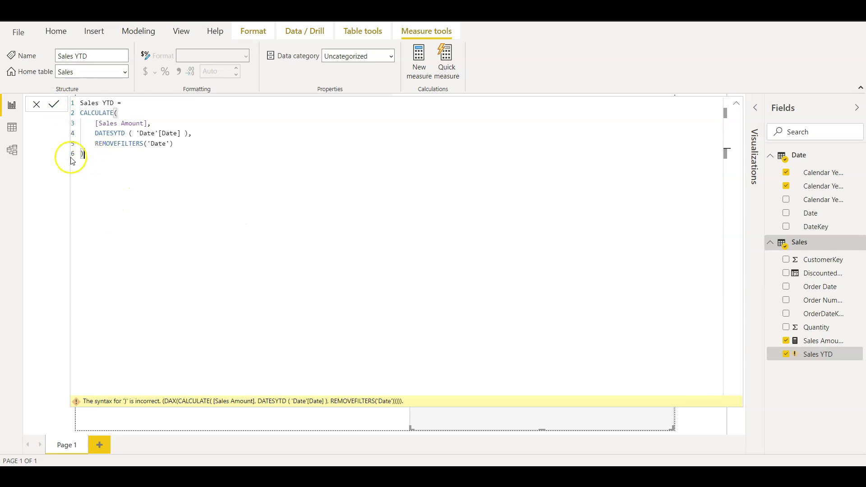
{"action": "left_click", "coordinate": [54, 105]}
{"action": "left_click", "coordinate": [50, 193]}
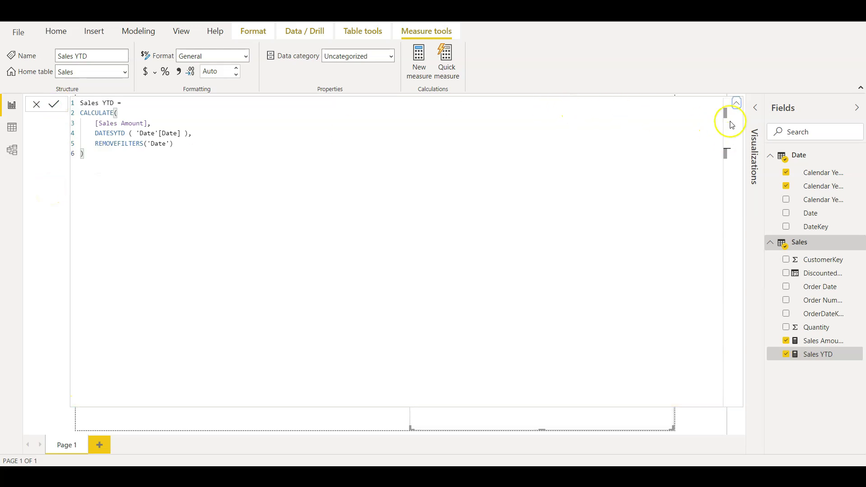
- Collapse the formula bar to see Sales YTD climbing to 2,431,991.87 by December
{"action": "left_click", "coordinate": [737, 104]}
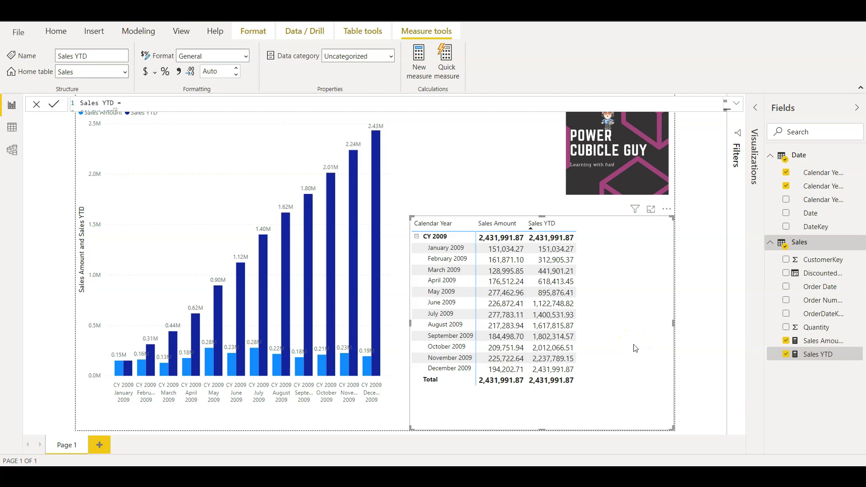
{"action": "mouse_move", "coordinate": [818, 354]}
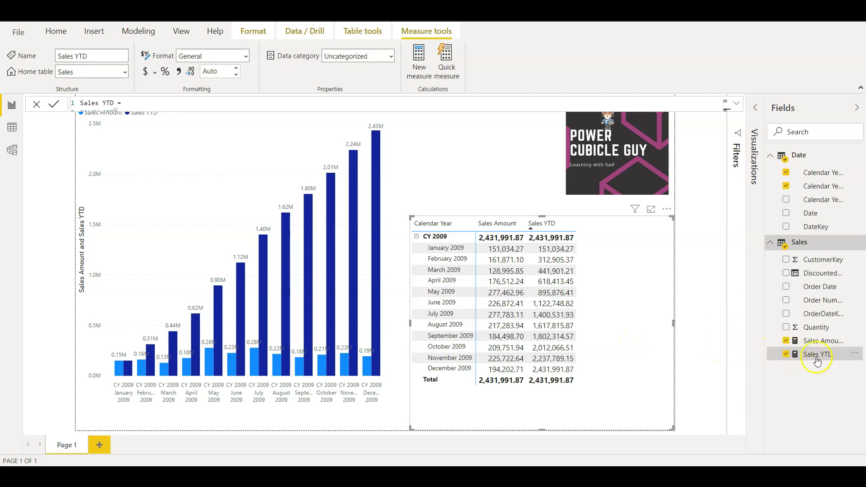
- Delete the REMOVEFILTERS('Date') argument and its comma from the Sales YTD formula
{"action": "left_click", "coordinate": [729, 103]}
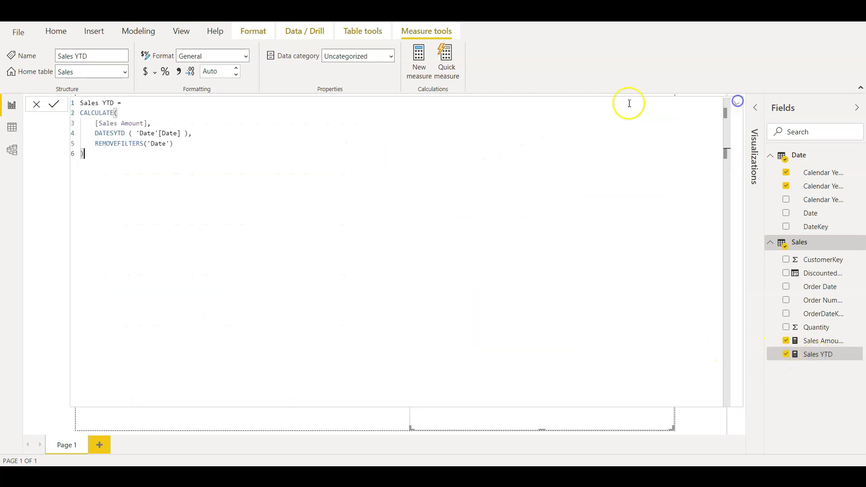
{"action": "mouse_move", "coordinate": [175, 134]}
{"action": "left_mouse_down"}
{"action": "mouse_move", "coordinate": [170, 143]}
{"action": "mouse_move", "coordinate": [80, 143]}
{"action": "left_mouse_up"}
{"action": "left_click", "coordinate": [175, 144]}
{"action": "key", "text": "BackSpace"}
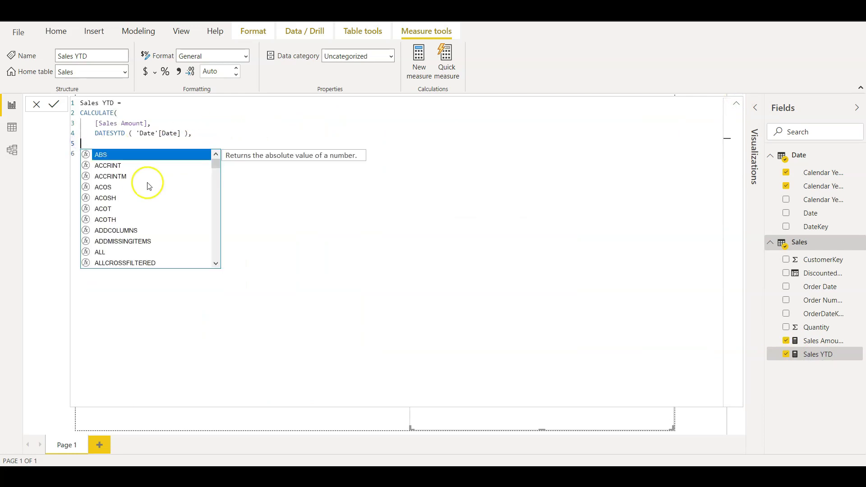
{"action": "key", "text": "BackSpace"}
{"action": "key", "text": "BackSpace"}
{"action": "left_click", "coordinate": [51, 105]}
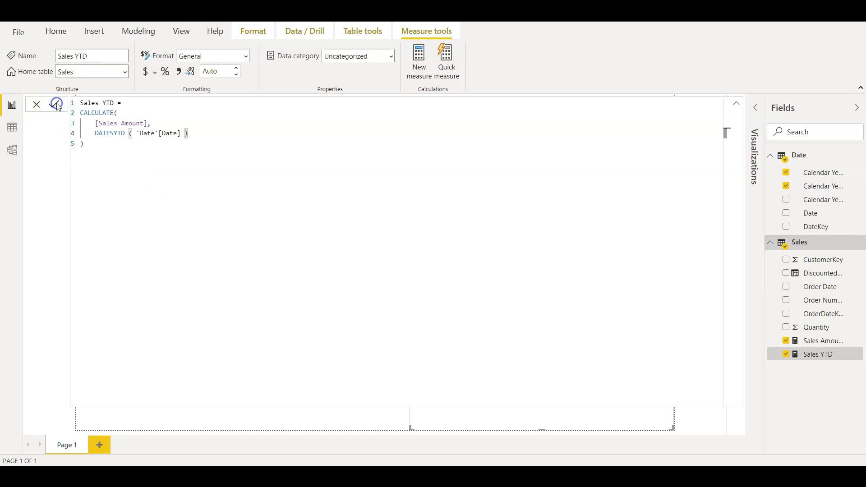
{"action": "left_click", "coordinate": [735, 105]}
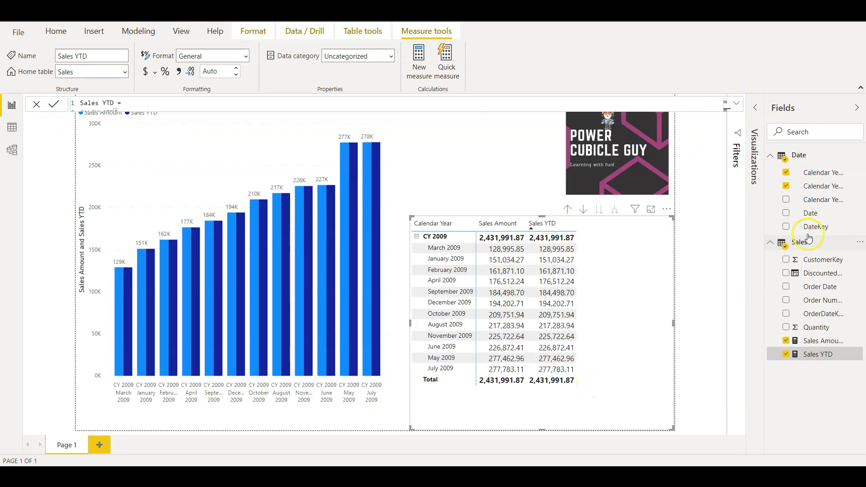
- Mark the Date table as a date table using its Date column
{"action": "left_click", "coordinate": [812, 158]}
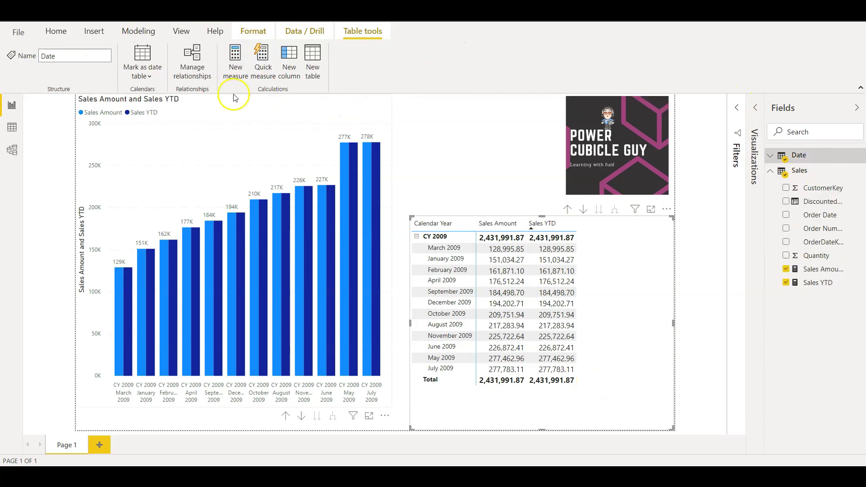
{"action": "left_click", "coordinate": [140, 70]}
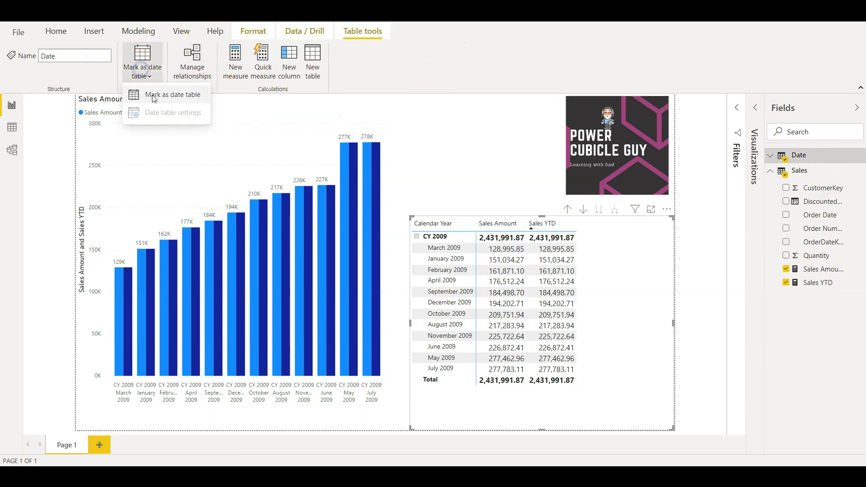
{"action": "left_click", "coordinate": [144, 93]}
{"action": "left_click", "coordinate": [426, 227]}
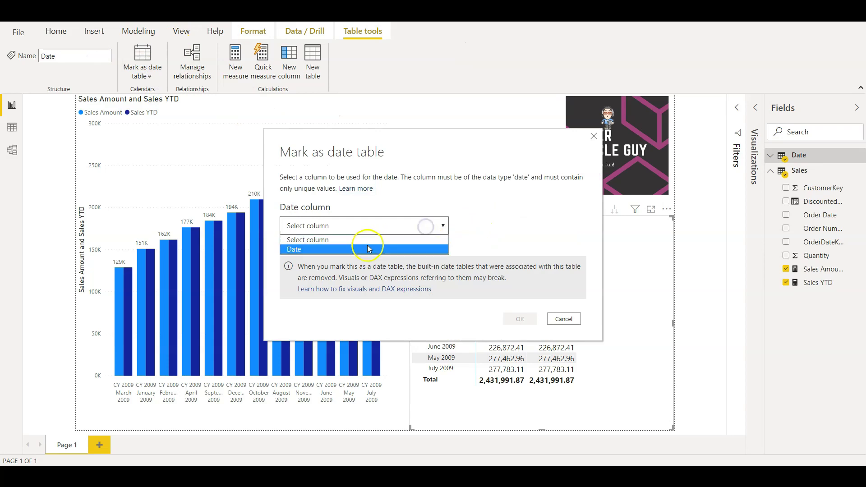
{"action": "left_click", "coordinate": [367, 247]}
{"action": "left_click", "coordinate": [519, 318]}
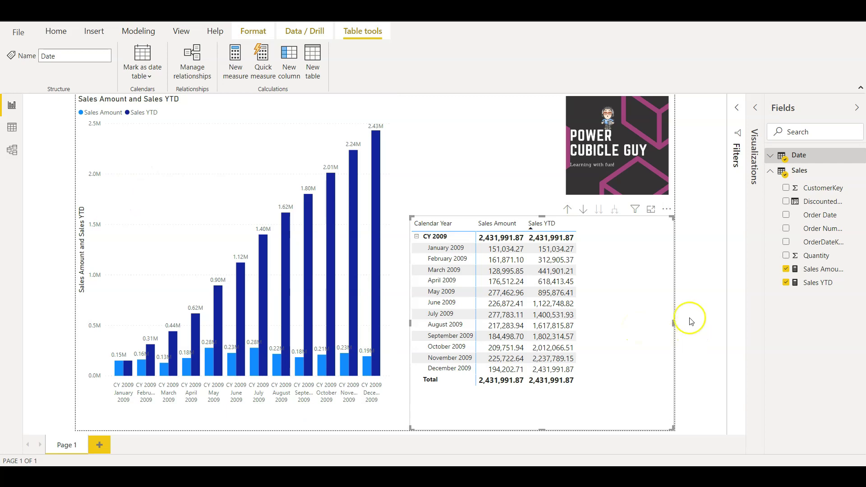
{"action": "left_click", "coordinate": [12, 150]}
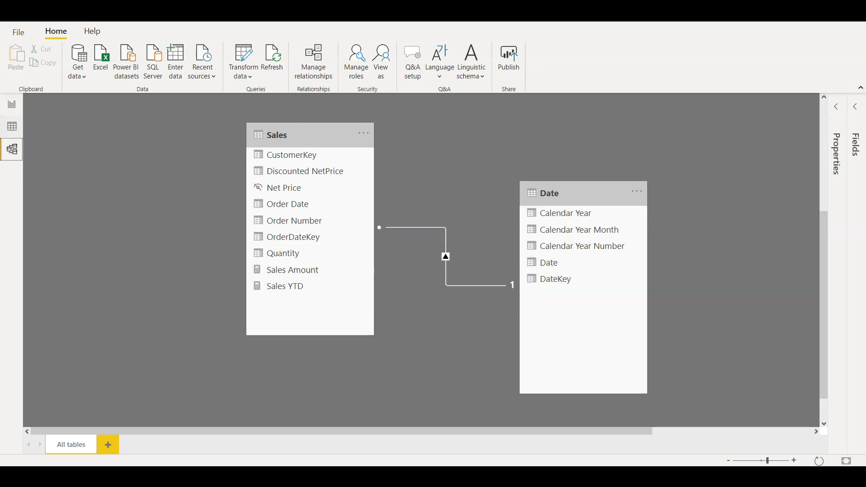
{"action": "left_click", "coordinate": [11, 106]}
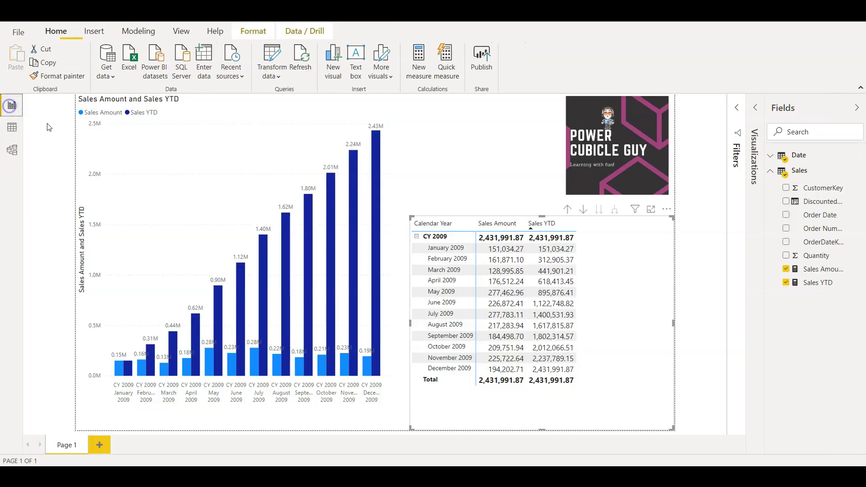